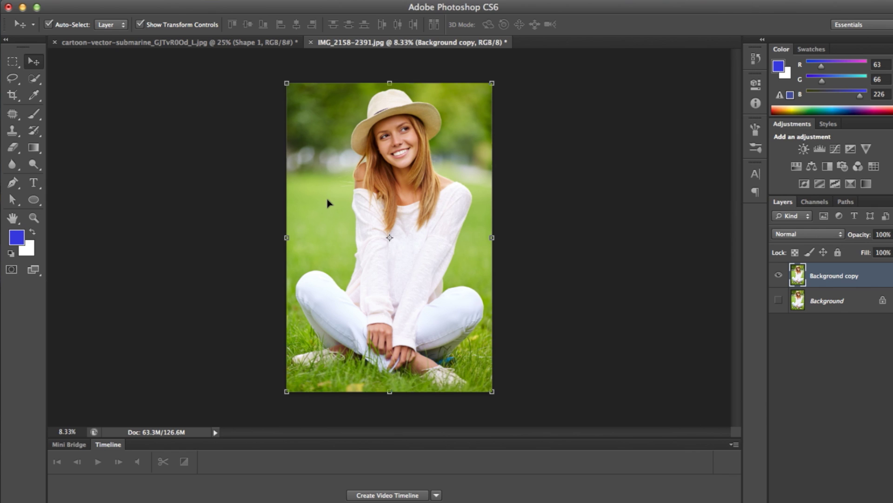
- Pick the Quick Selection Tool slot in the toolbar
click(35, 79)
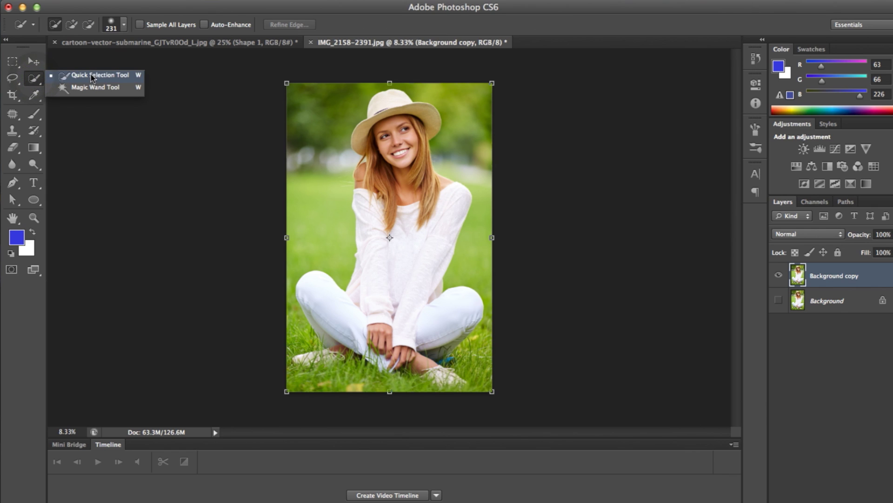
- Confirm the Quick Selection Tool in the tool flyout
click(91, 74)
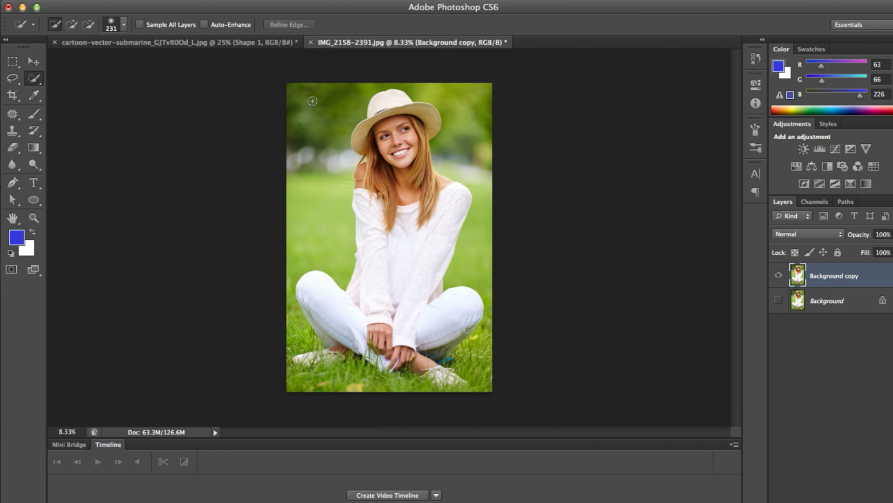
- Select the green background at top left and above the hat, then set the brush to 104 px, 22% hardness
mouse_move(314, 101)
mouse_down()
mouse_move(332, 168)
mouse_move(302, 302)
mouse_up()
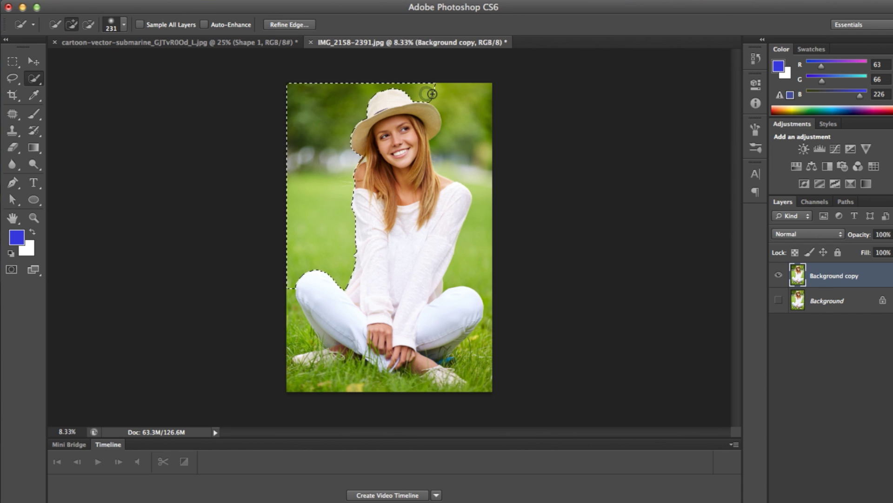
mouse_move(401, 87)
mouse_down()
mouse_move(429, 93)
mouse_move(486, 206)
mouse_move(478, 261)
mouse_up()
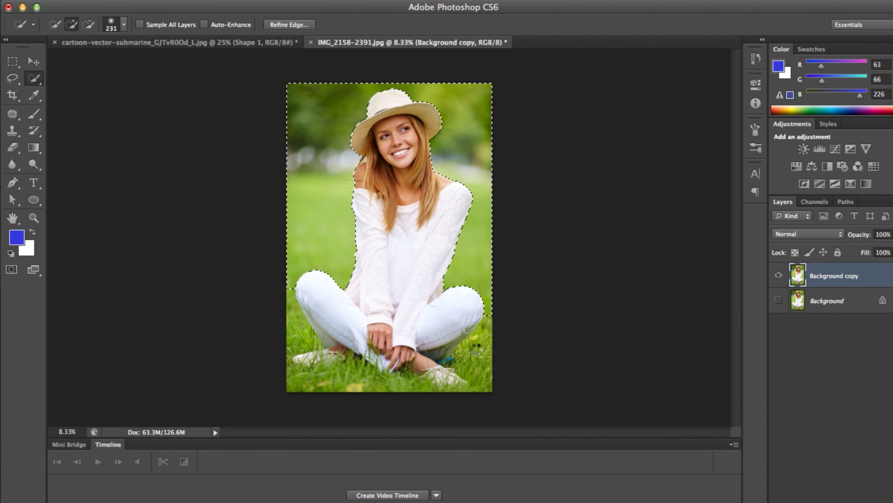
click(124, 25)
drag(148, 60, 116, 60)
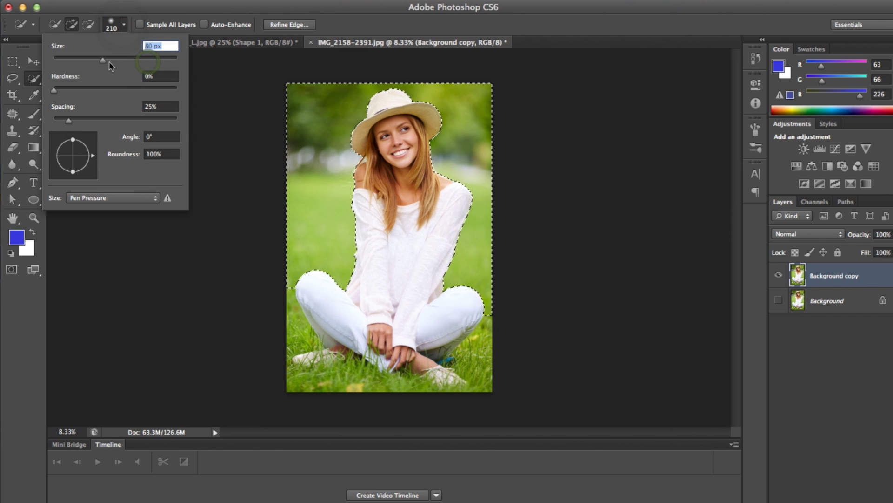
drag(55, 90, 81, 89)
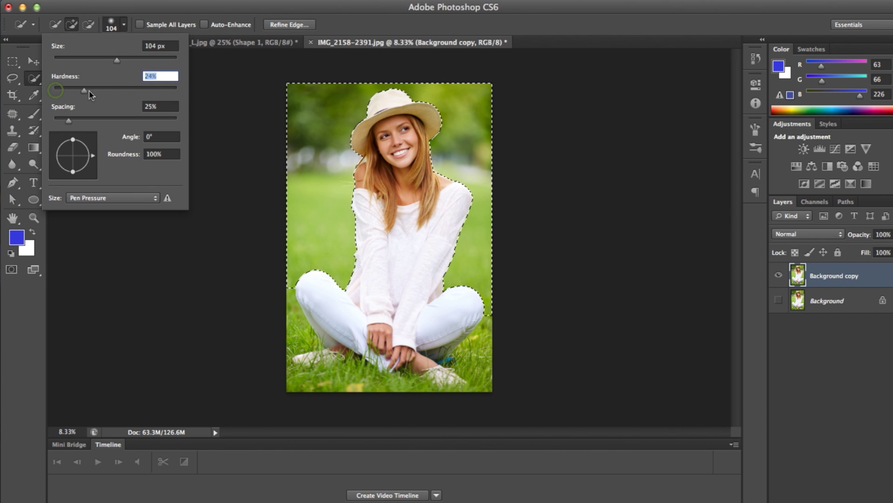
click(480, 359)
scroll(479, 359, up, 2)
scroll(480, 358, up, 1)
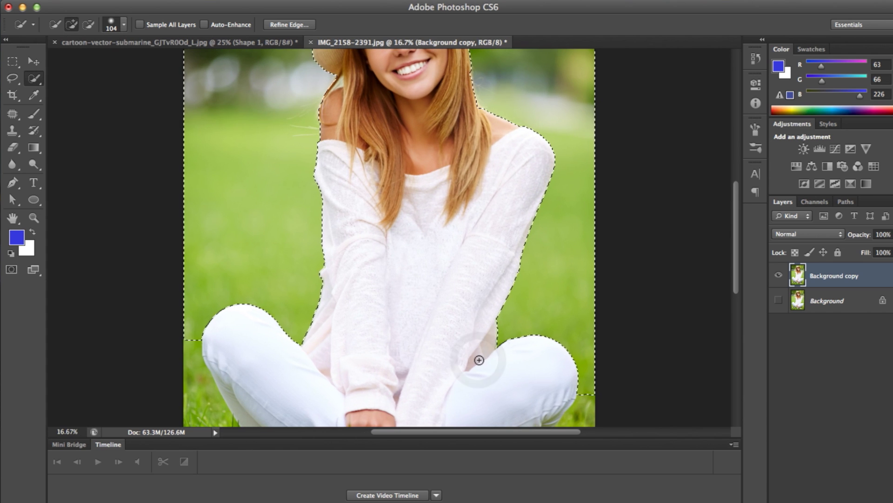
scroll(528, 333, down, 1)
scroll(529, 333, down, 5)
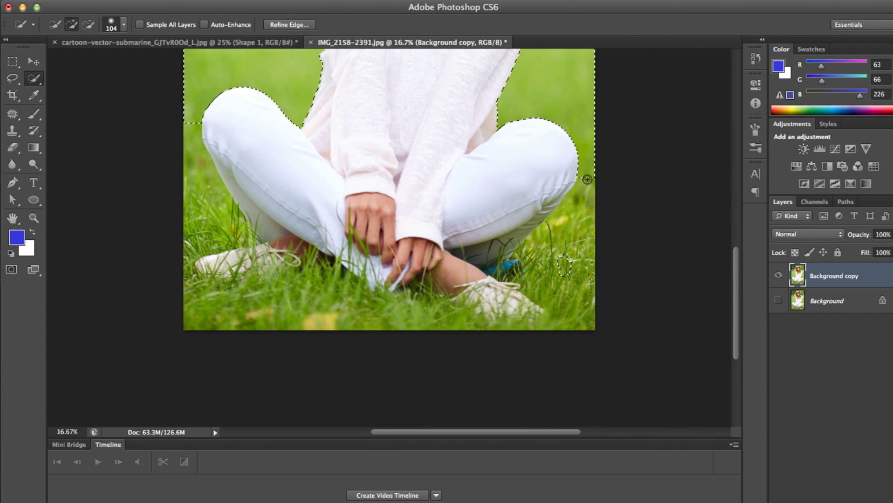
- Add the grass beside the right leg, between the legs and along the left edge
mouse_move(569, 235)
mouse_down()
mouse_move(583, 264)
mouse_move(516, 307)
mouse_move(418, 318)
mouse_up()
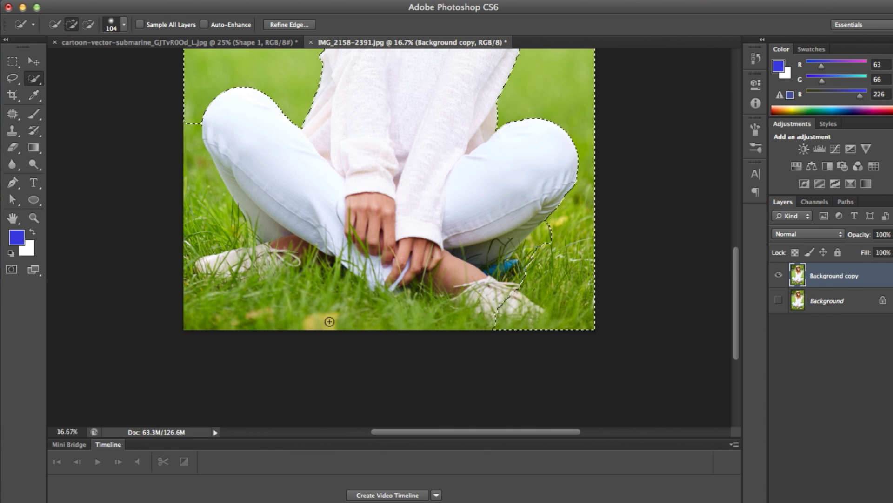
mouse_move(297, 321)
mouse_down()
mouse_move(411, 293)
mouse_move(328, 258)
mouse_up()
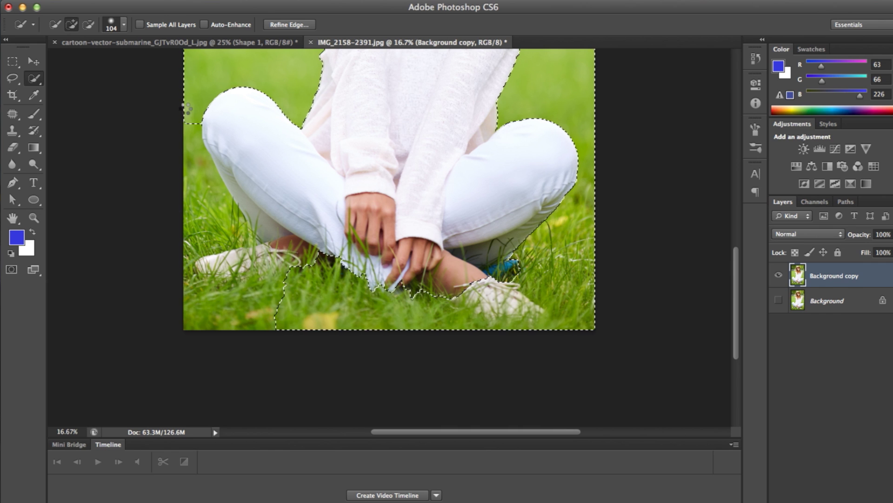
mouse_move(195, 116)
mouse_down()
mouse_move(208, 234)
mouse_move(192, 294)
mouse_move(244, 300)
mouse_up()
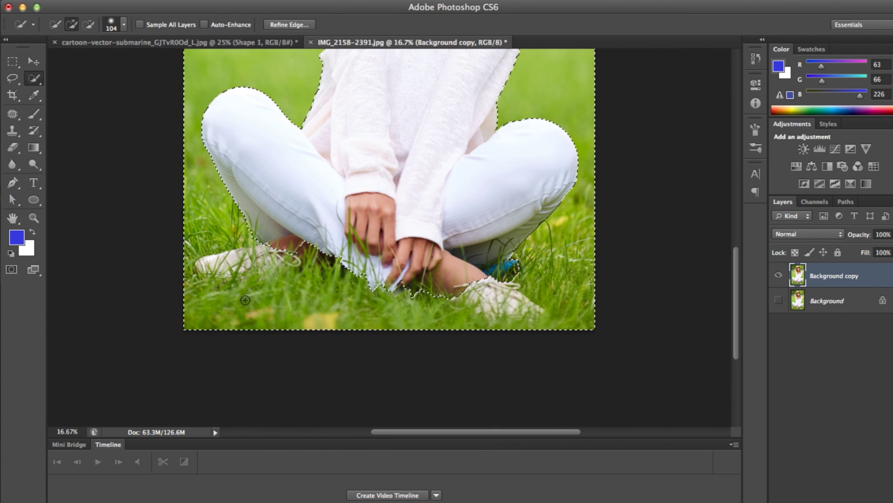
click(89, 24)
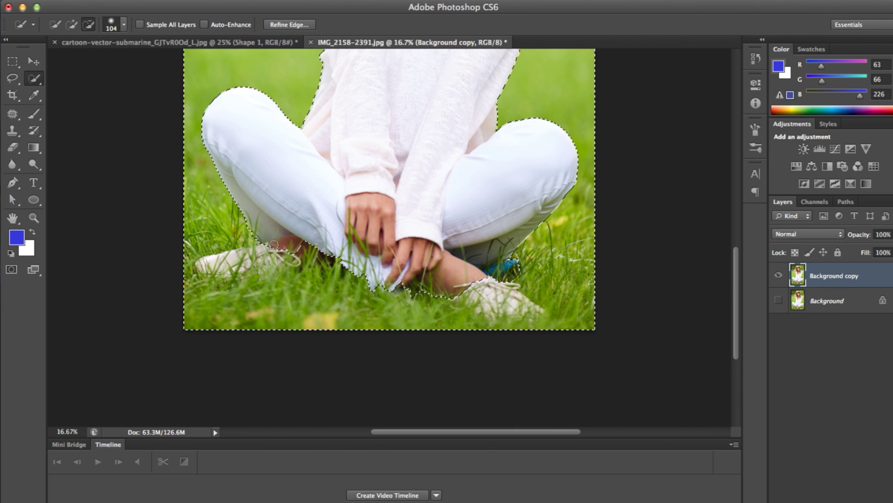
- Subtract the grass around both shoes from the selection and zoom out to the whole photo
mouse_move(225, 250)
mouse_down()
mouse_move(253, 280)
mouse_move(356, 282)
mouse_move(425, 297)
mouse_up()
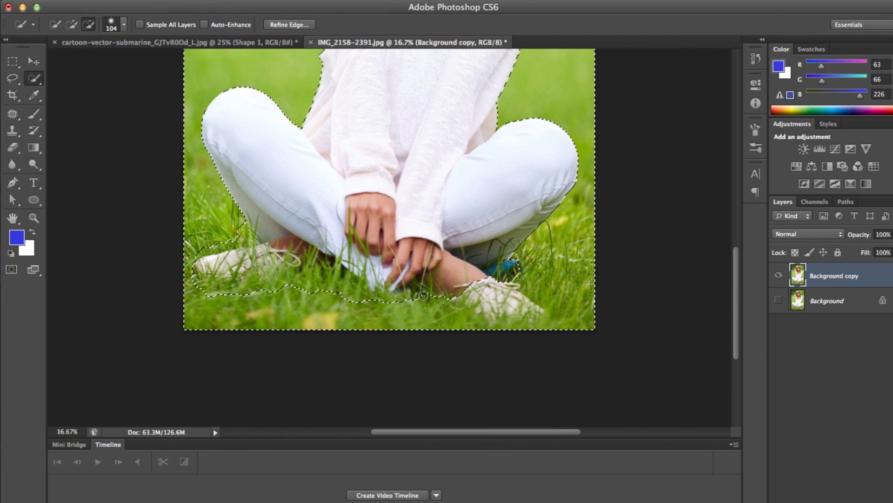
mouse_move(472, 278)
mouse_down()
mouse_move(548, 313)
mouse_move(466, 291)
mouse_up()
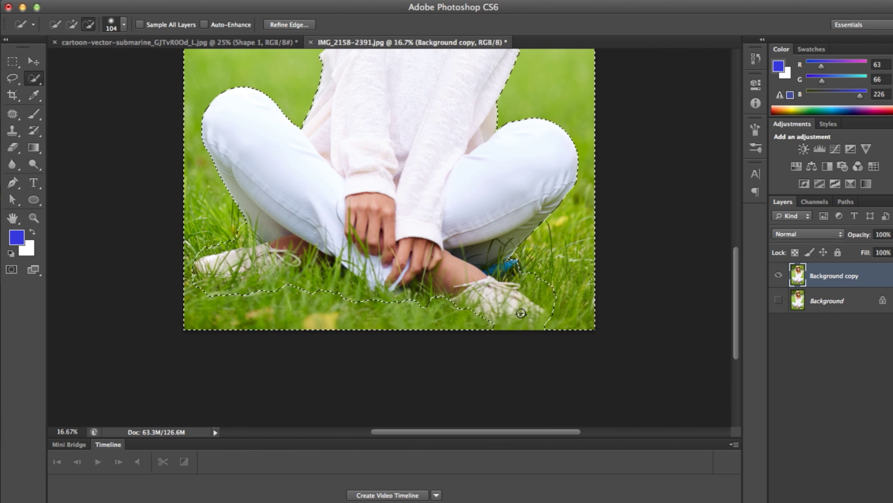
key(ctrl+minus)
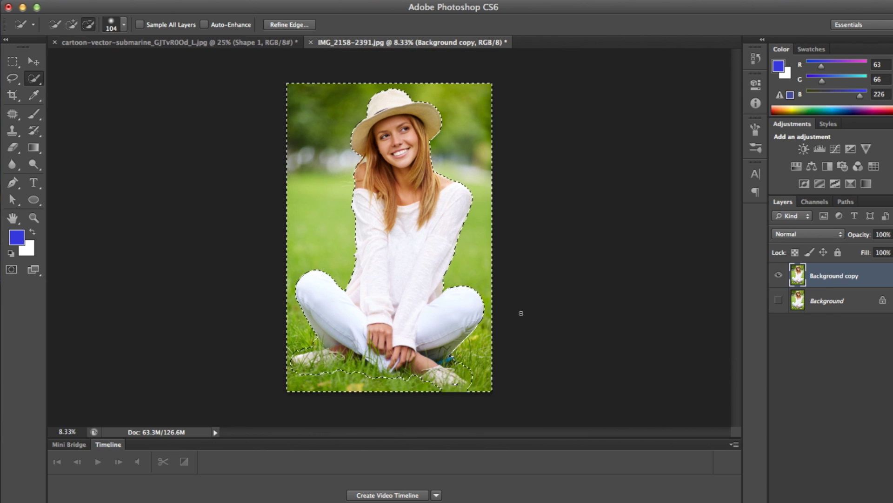
- Delete the selected green background from the Background copy layer
key(Delete)
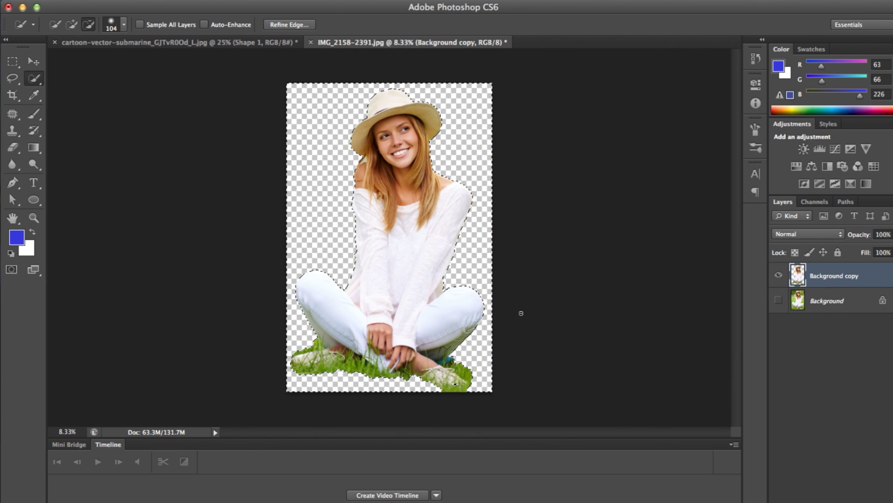